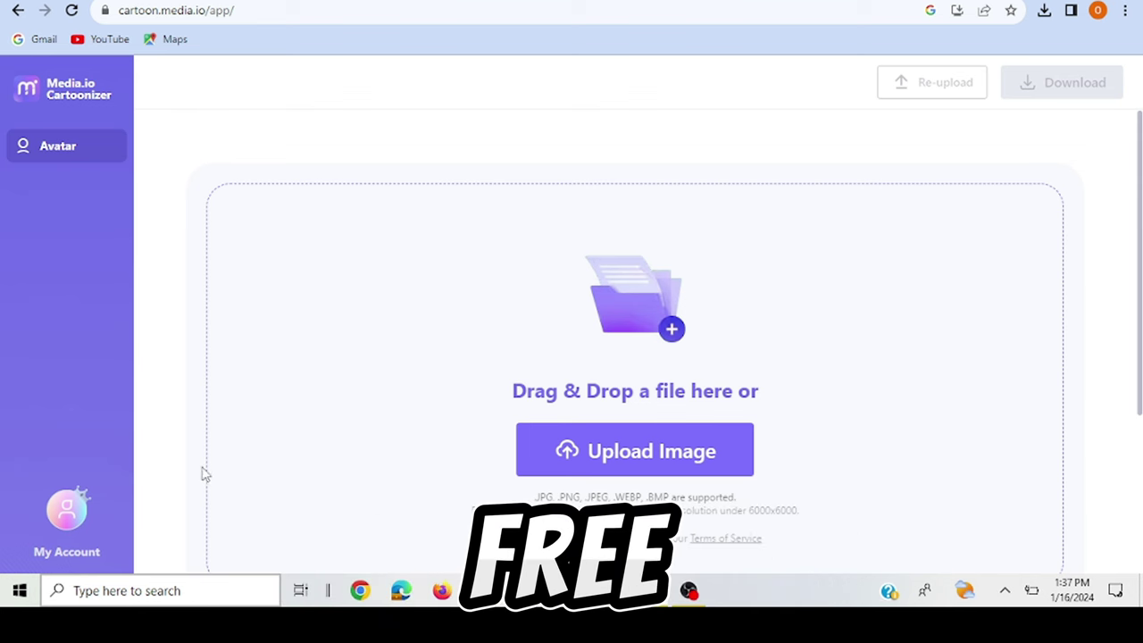
# Upload the portrait IMG_20231213_134114_619 from Downloads to Media.io Cartoonizer
pyautogui.click(608, 470)
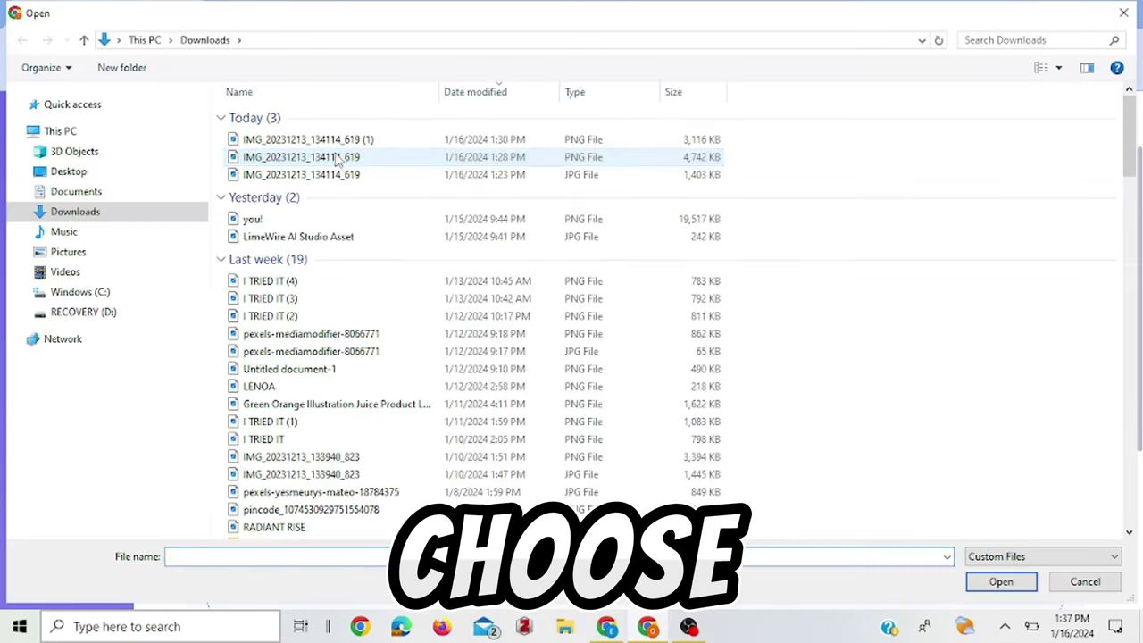
pyautogui.click(340, 157)
pyautogui.click(1000, 581)
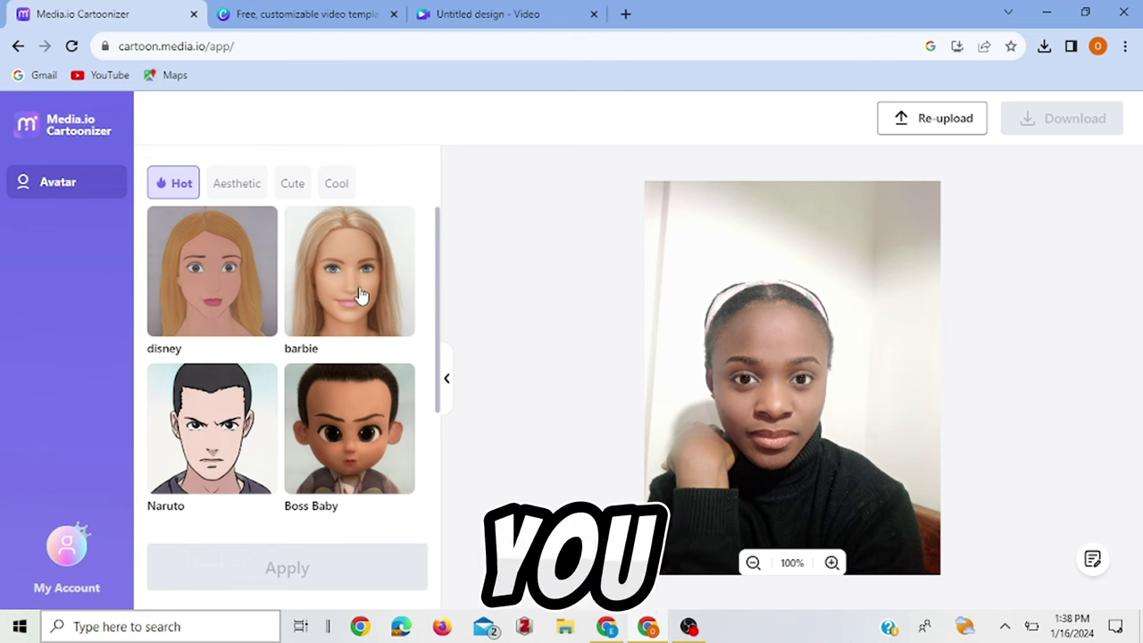
# Apply the Impressionist Watercolor style from the Aesthetic tab to the portrait
pyautogui.click(237, 186)
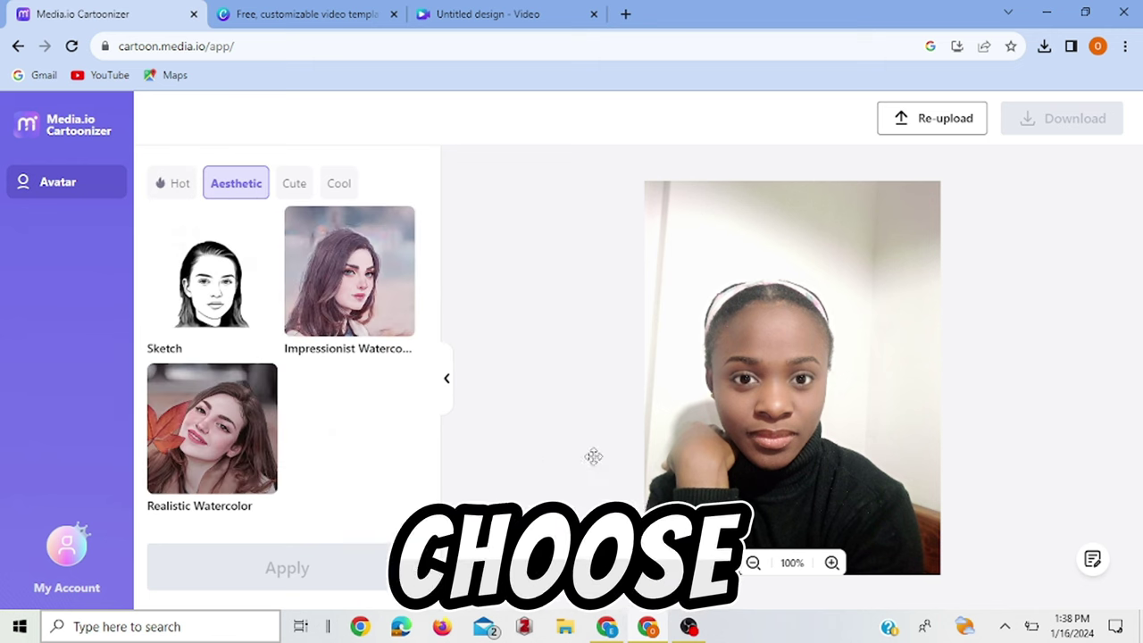
pyautogui.click(353, 299)
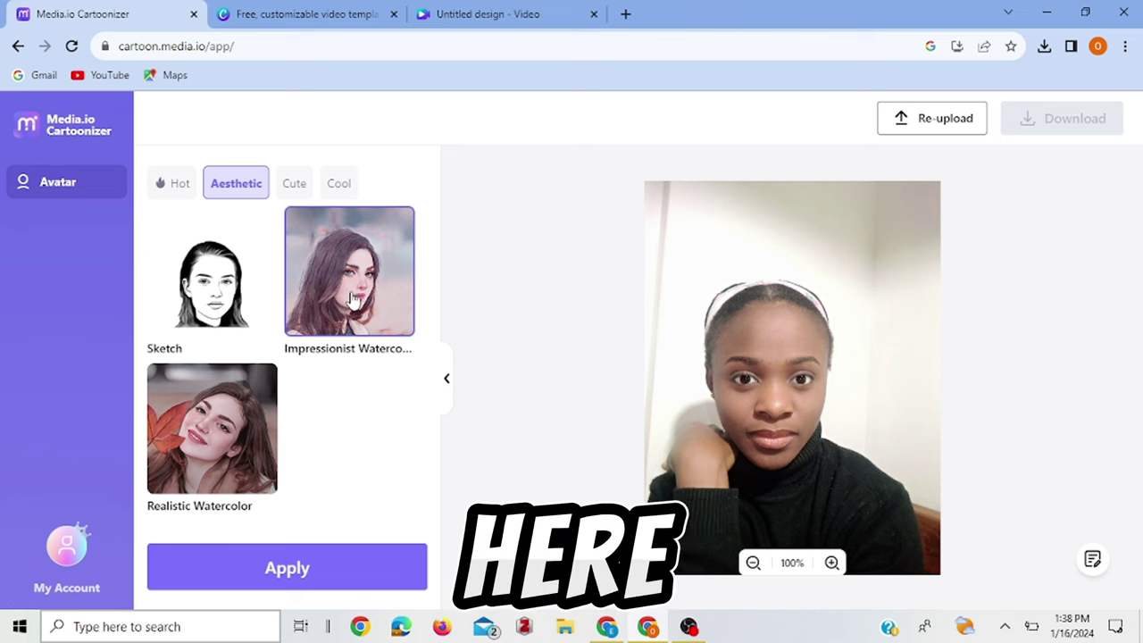
pyautogui.click(262, 586)
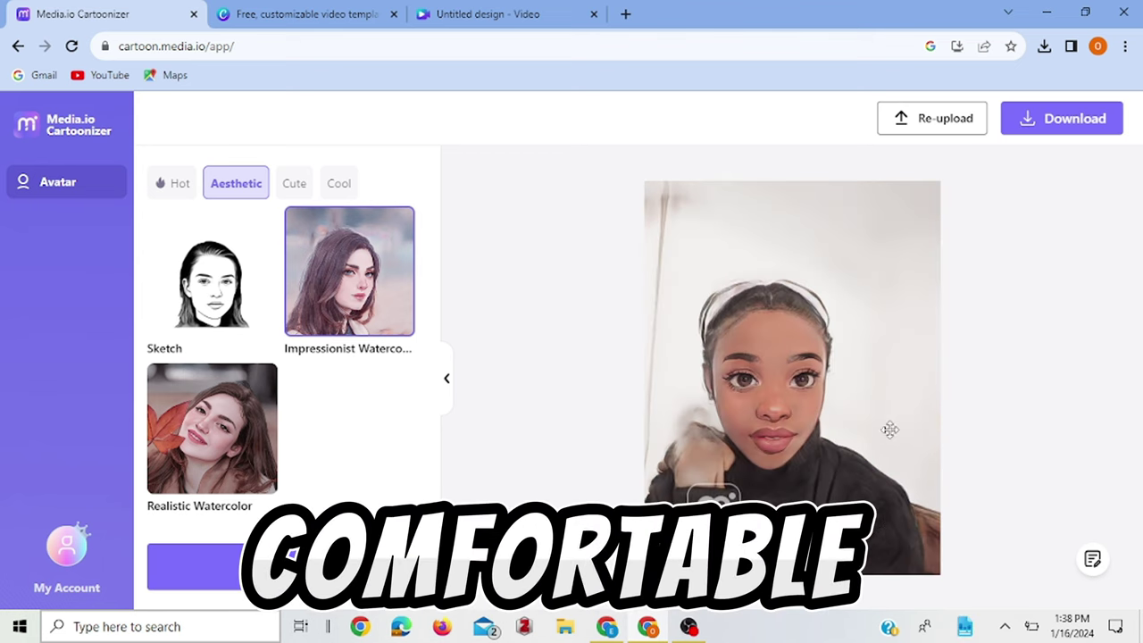
# Try Realistic Watercolor, then browse the Cute and Cool style tabs
pyautogui.click(205, 435)
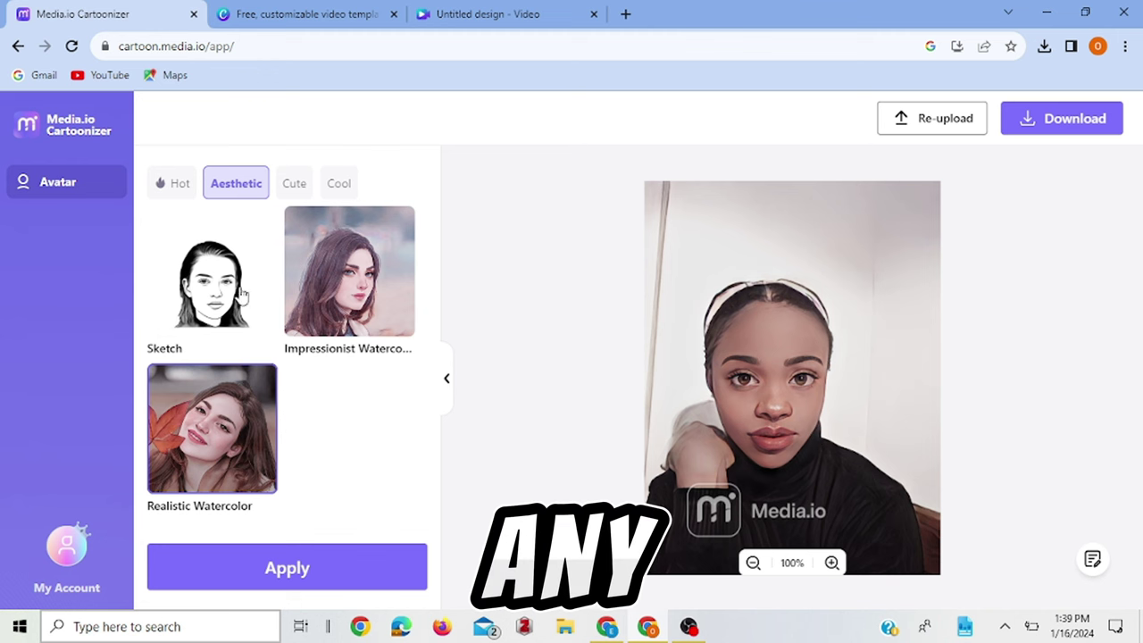
pyautogui.click(293, 185)
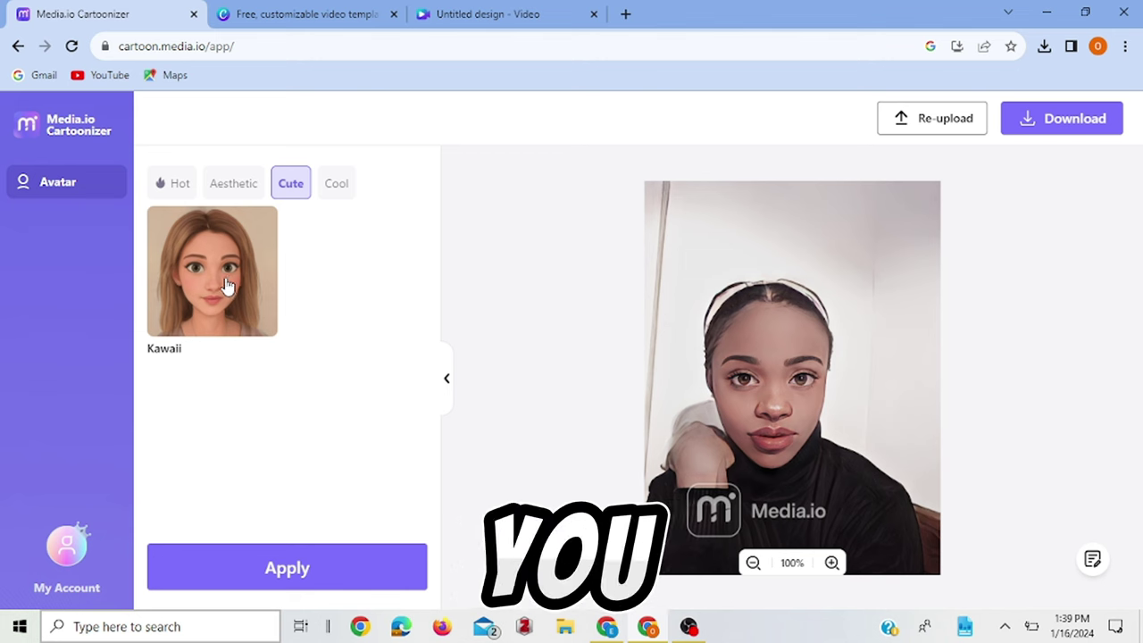
pyautogui.click(337, 186)
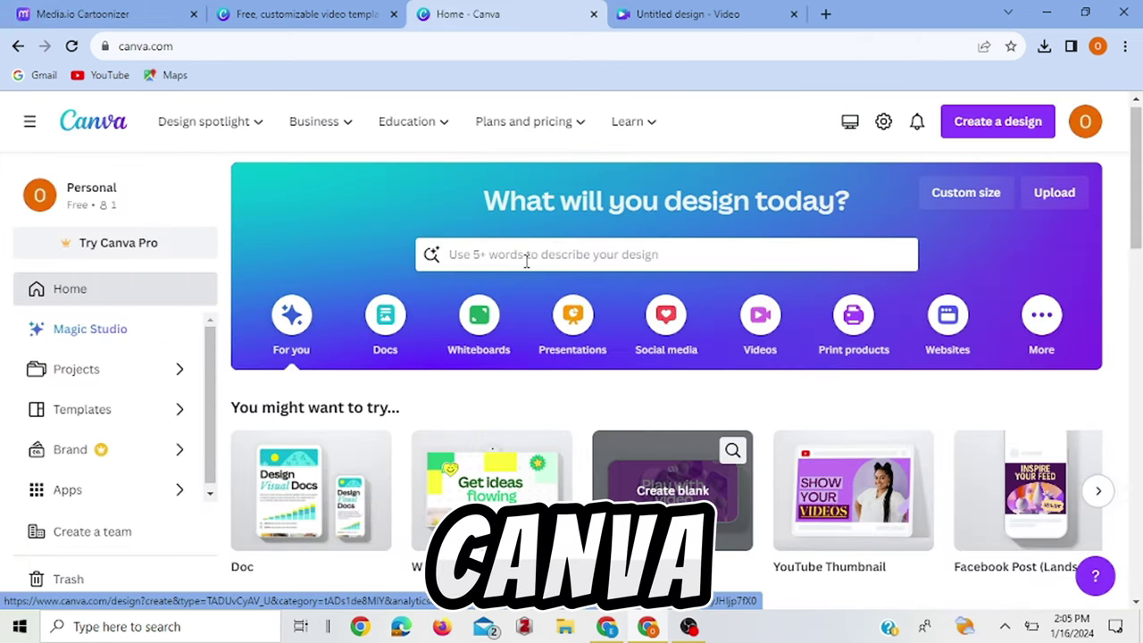
# Search Canva templates for 'video' and create a blank video design
pyautogui.click(497, 257)
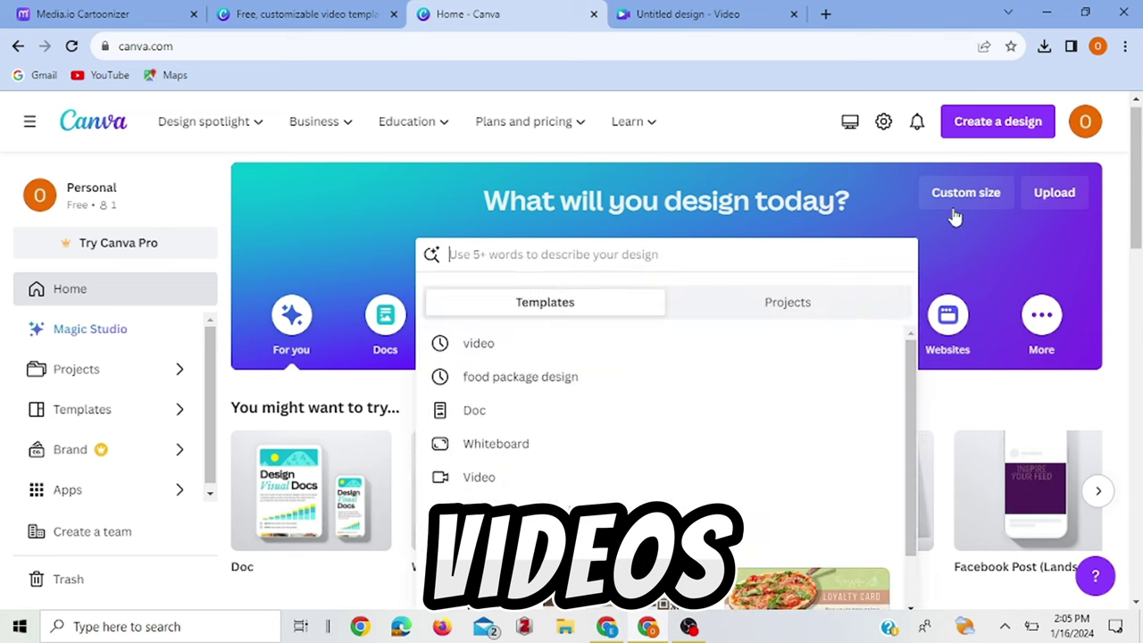
pyautogui.click(478, 345)
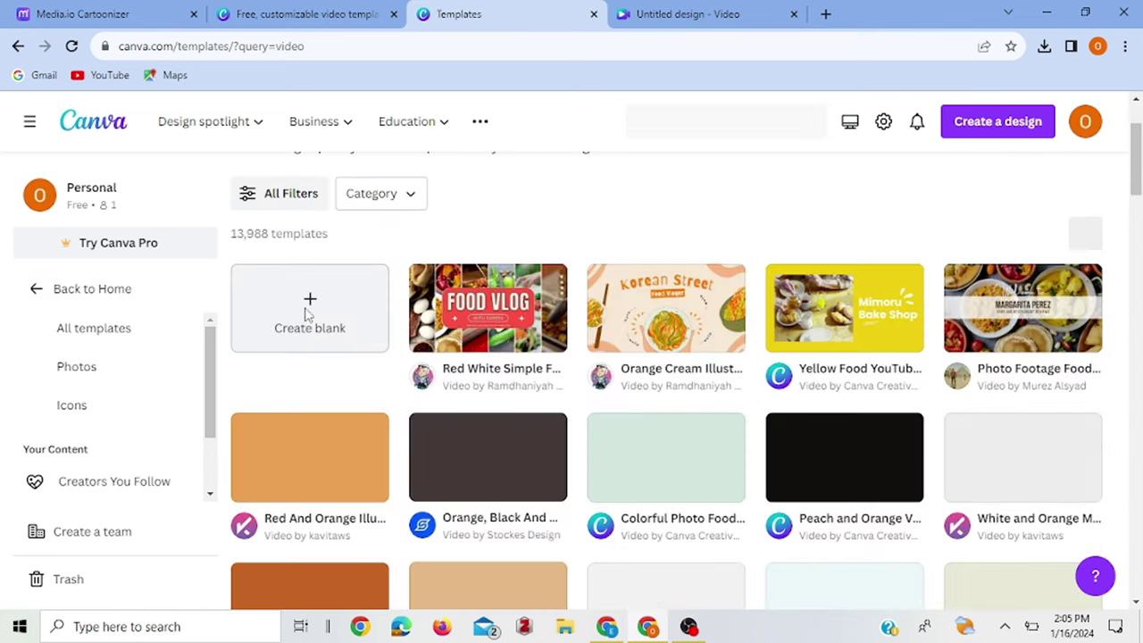
pyautogui.click(308, 315)
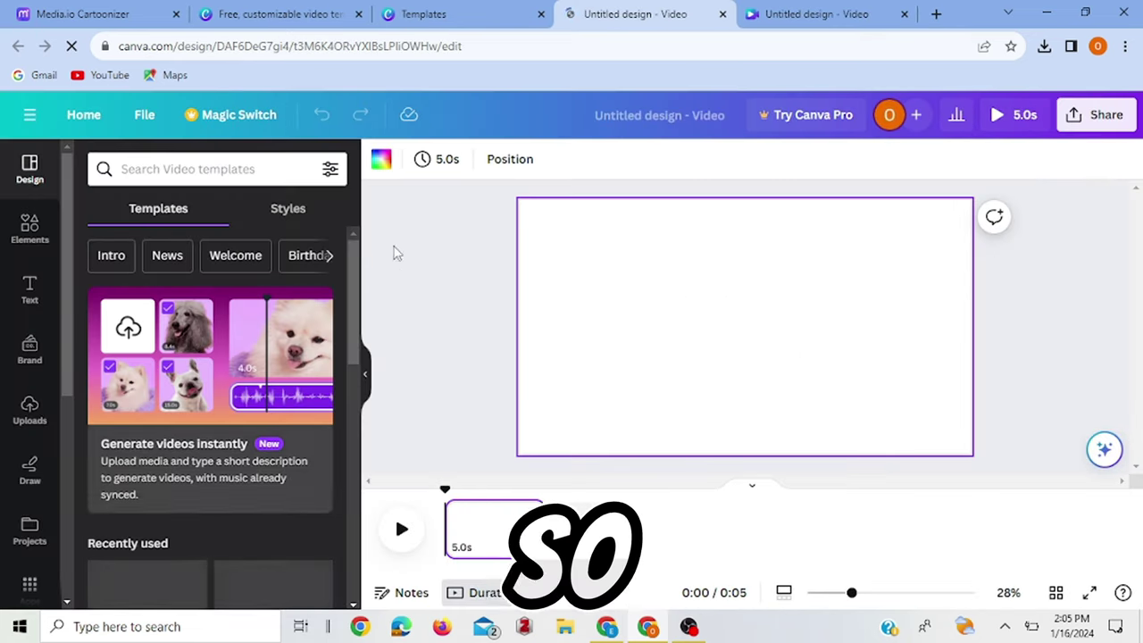
pyautogui.scroll(-2, 364, 308)
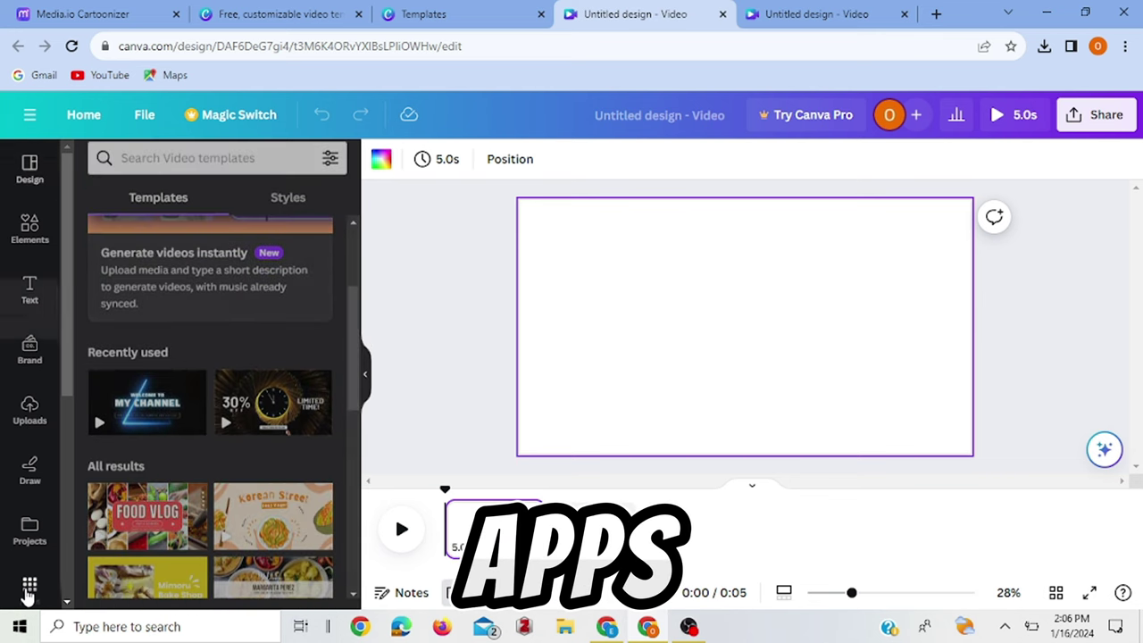
# Open the D-ID AI Presenters app from Your apps in the Apps sidebar
pyautogui.click(30, 587)
pyautogui.click(281, 215)
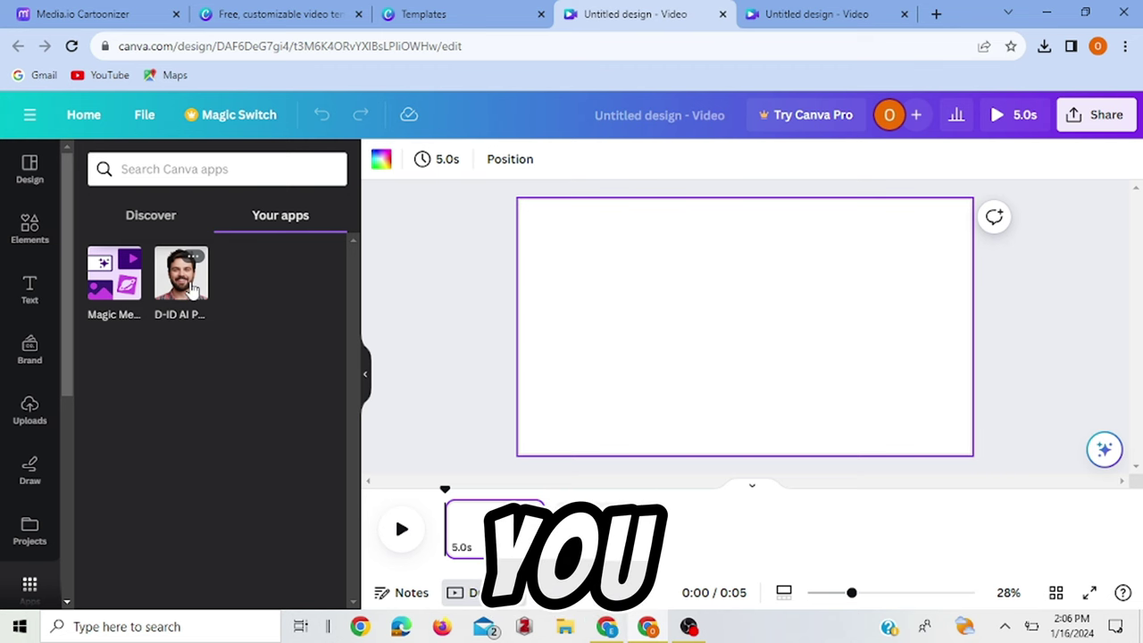
pyautogui.click(187, 292)
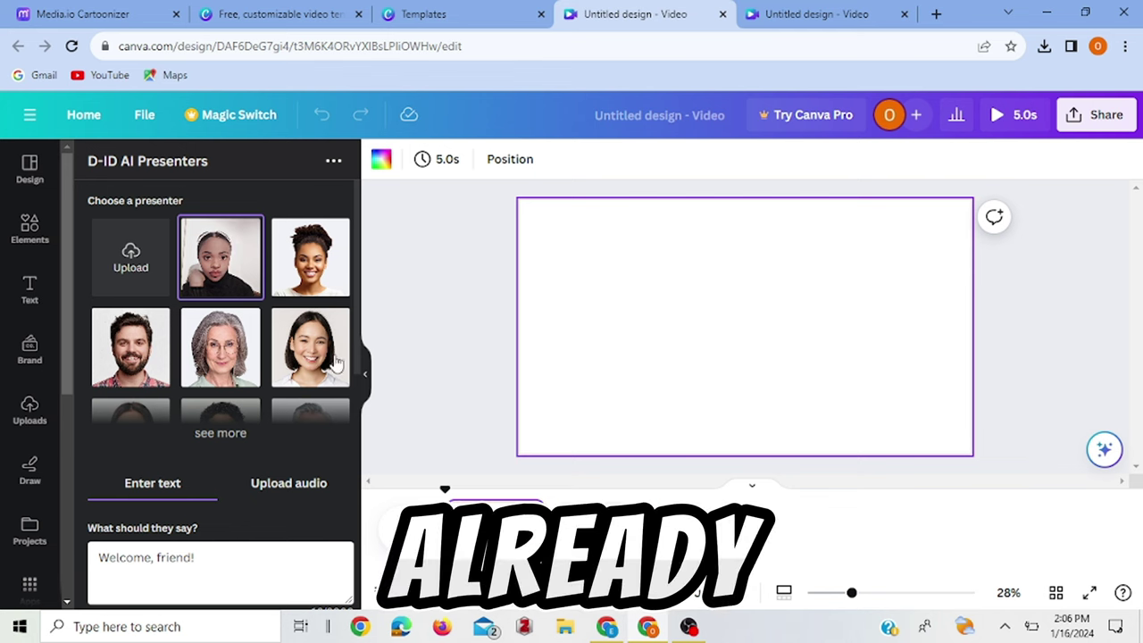
# Replace the default 'Welcome, friend!' script with the pasted 'hello friends!!' greeting
pyautogui.scroll(-2, 360, 362)
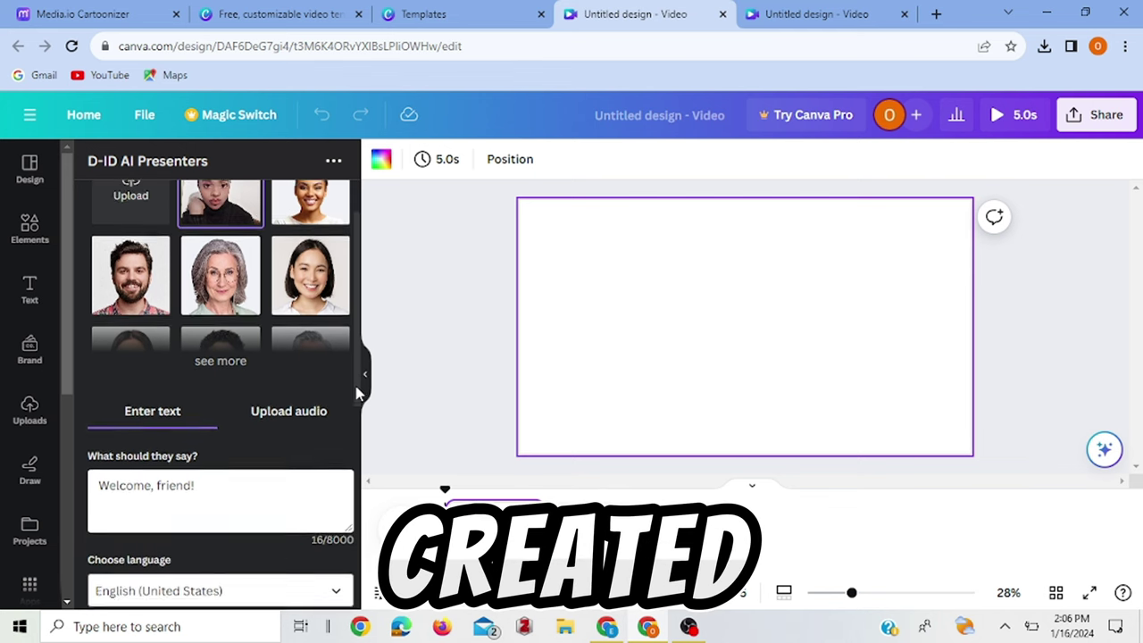
pyautogui.scroll(-1, 356, 393)
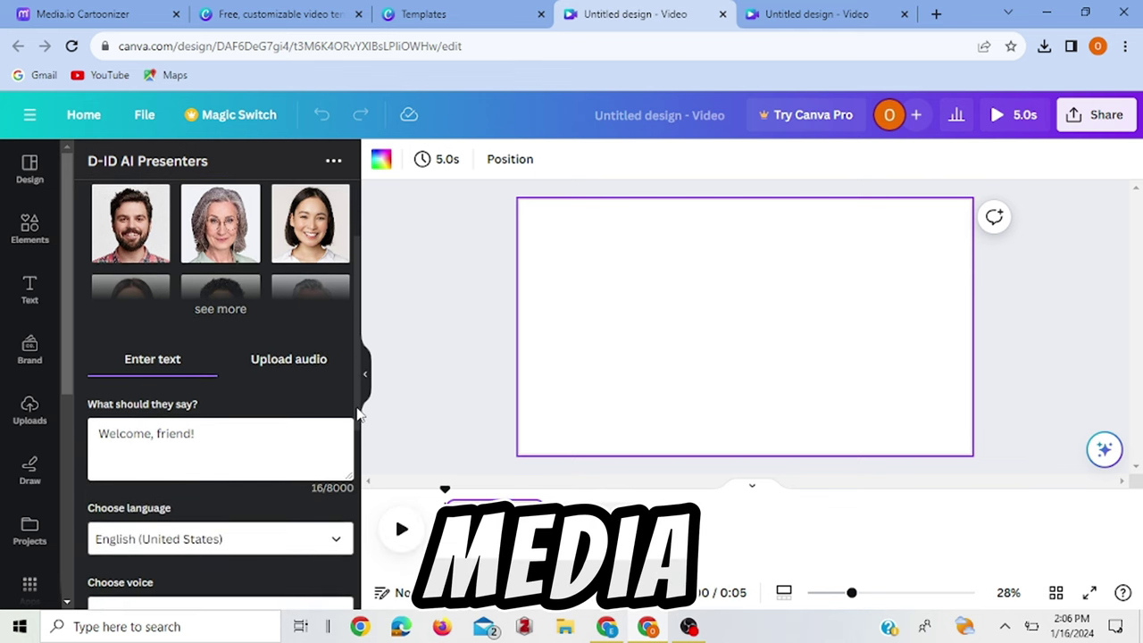
pyautogui.scroll(-1, 361, 421)
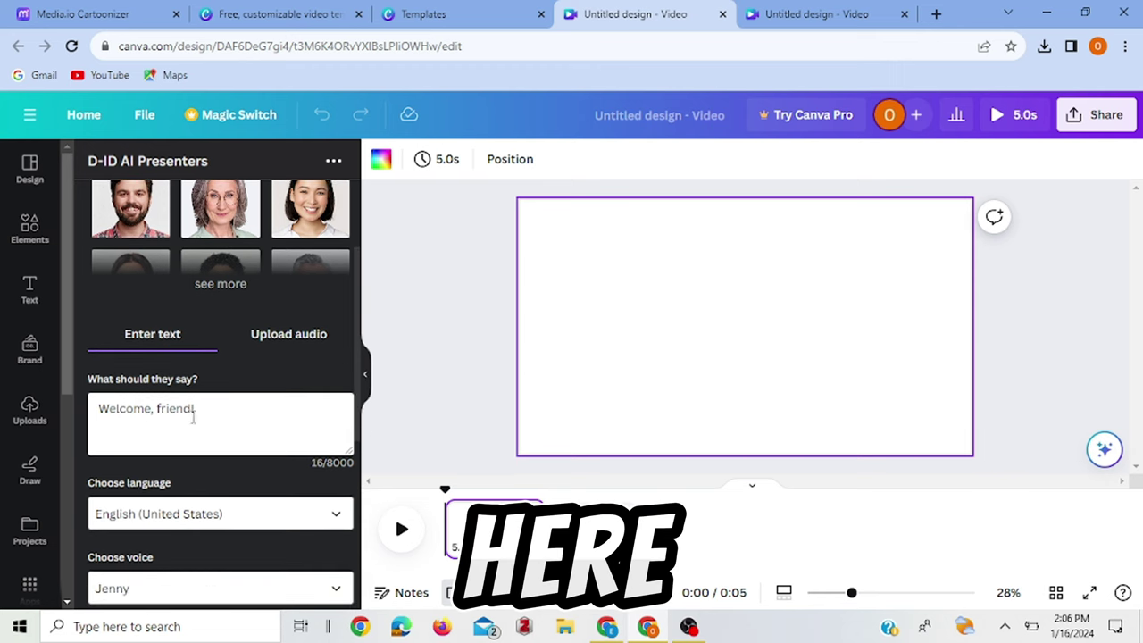
pyautogui.moveTo(198, 411); pyautogui.dragTo(95, 413)
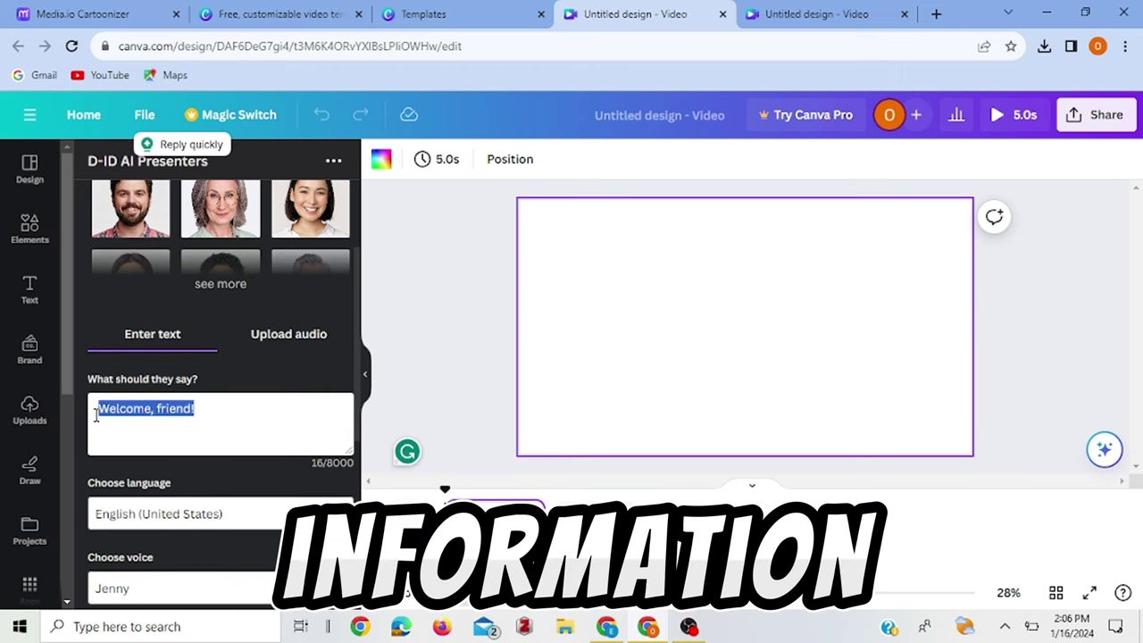
pyautogui.hotkey('ctrl', 'v')
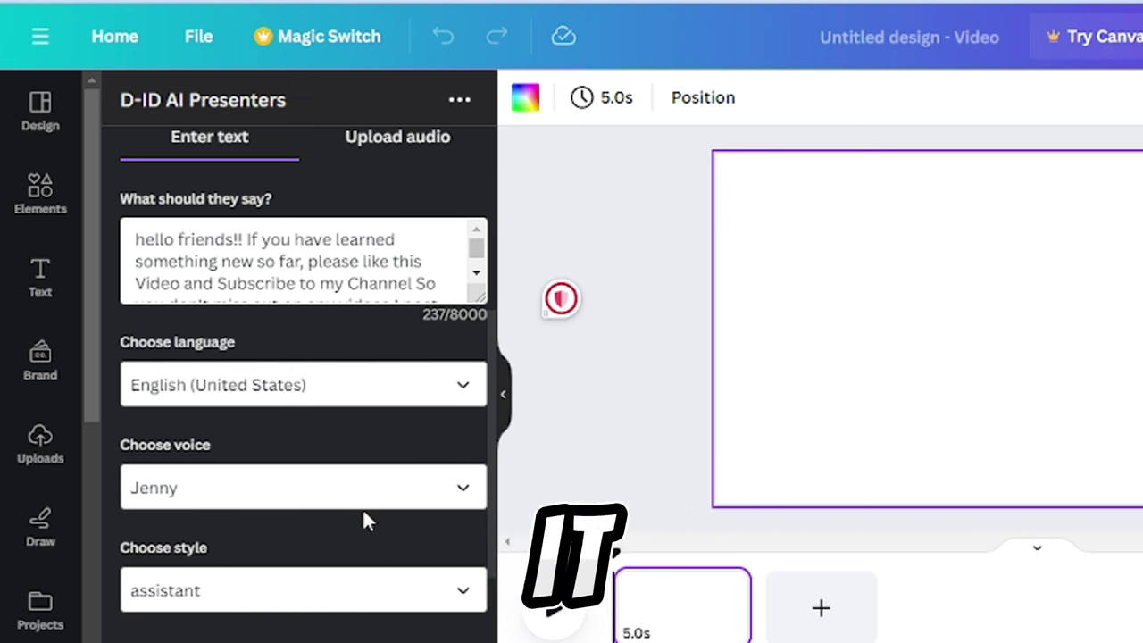
# Set the Jenny voice's speaking style to friendly
pyautogui.click(368, 594)
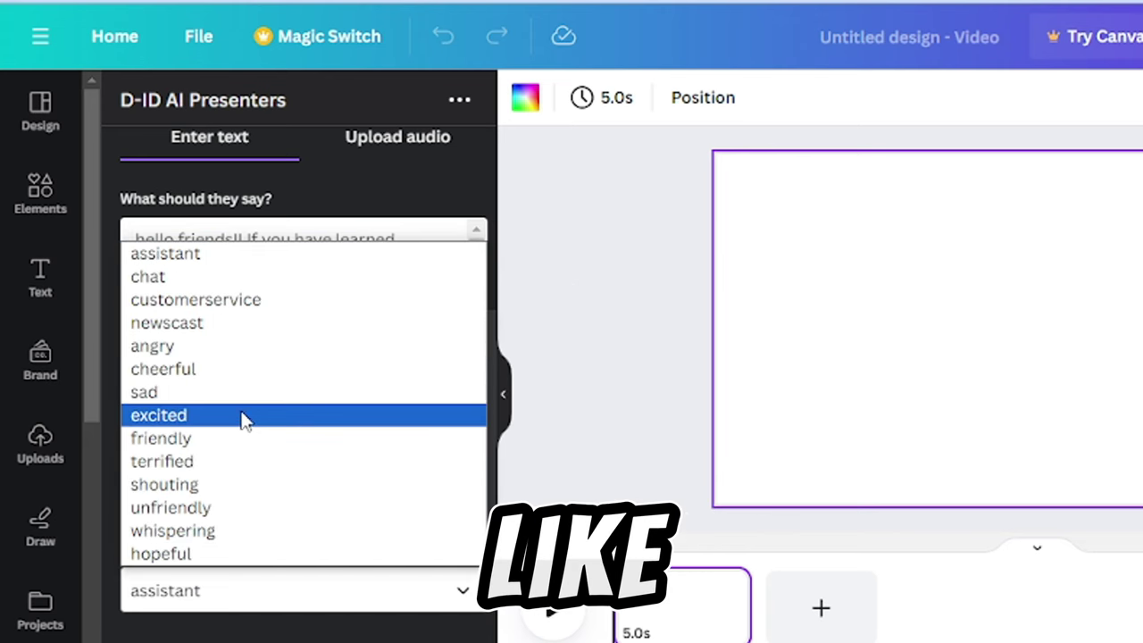
pyautogui.click(161, 438)
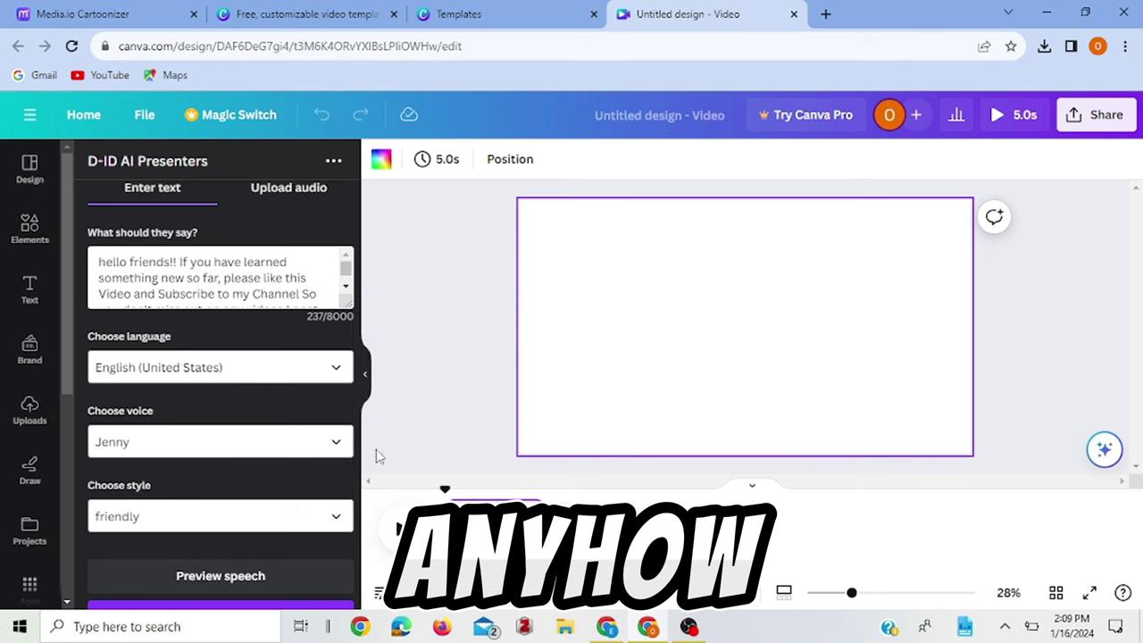
pyautogui.scroll(-3, 355, 480)
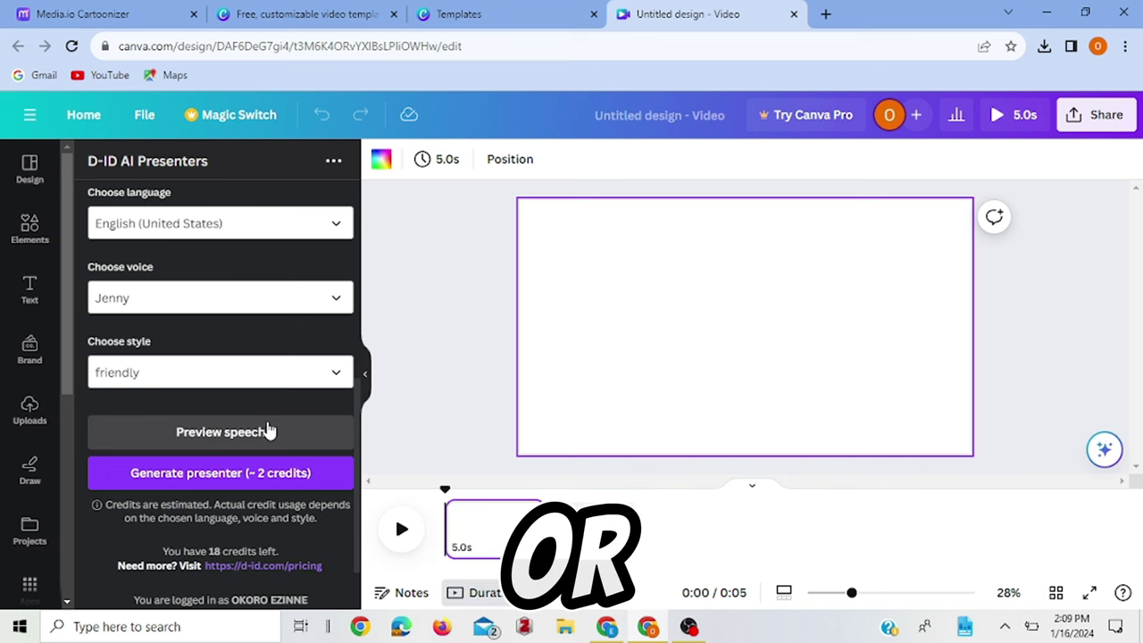
# Generate the D-ID talking presenter clip, using about 2 credits
pyautogui.click(268, 482)
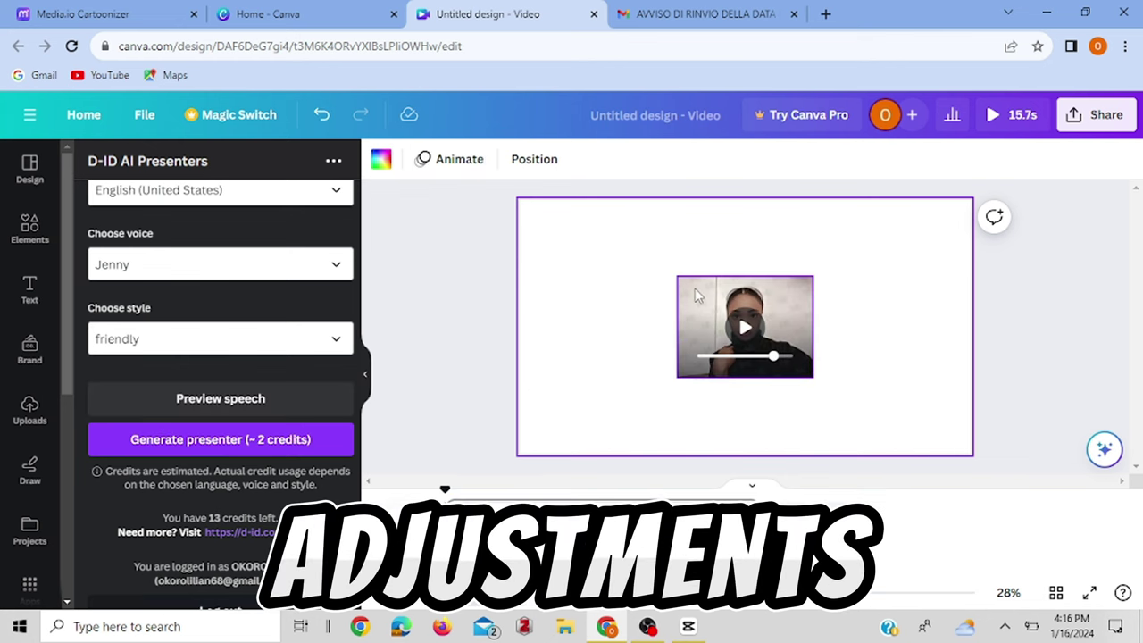
# Enlarge the presenter clip to fill the canvas and play it back
pyautogui.click(696, 294)
pyautogui.moveTo(812, 276); pyautogui.dragTo(941, 231)
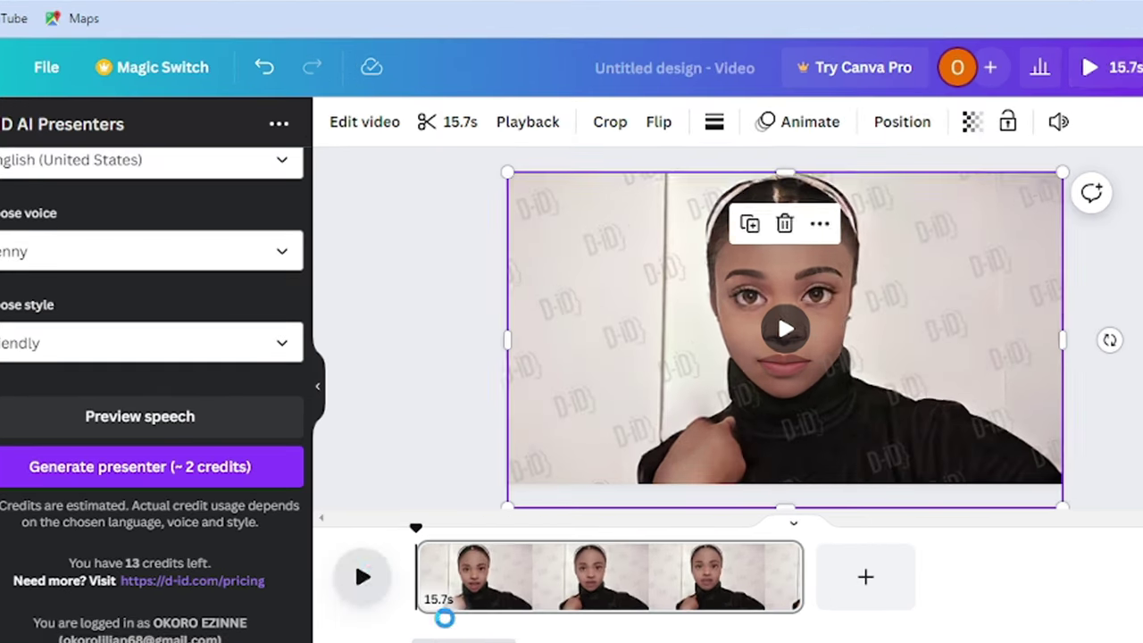
pyautogui.click(402, 529)
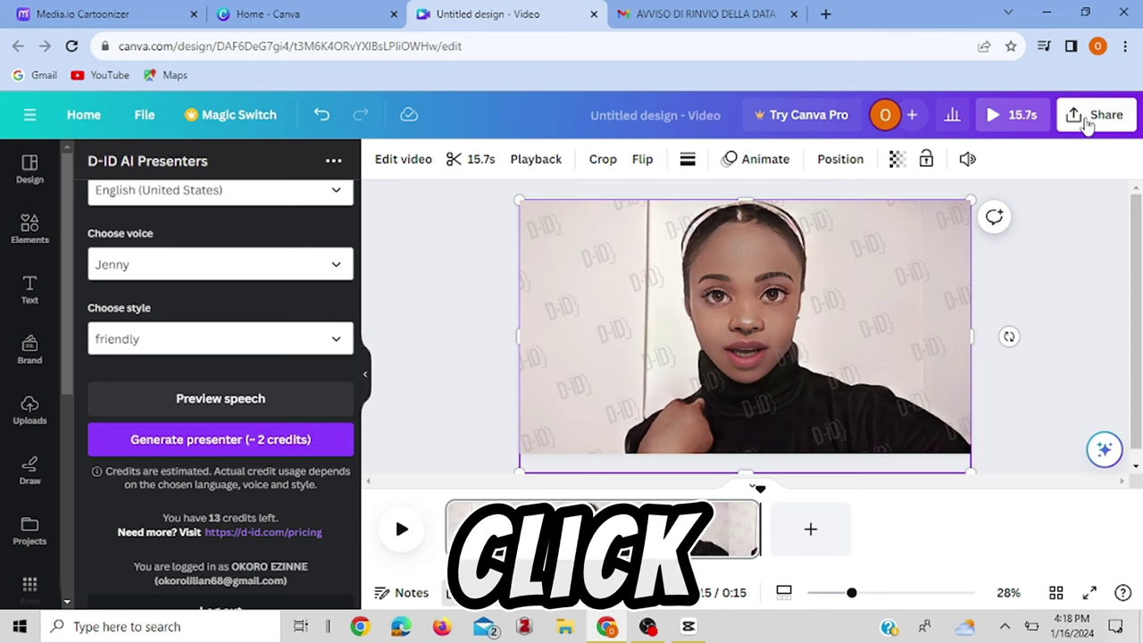
# Download the design from the Share panel as a 1080p MP4 video
pyautogui.click(1094, 114)
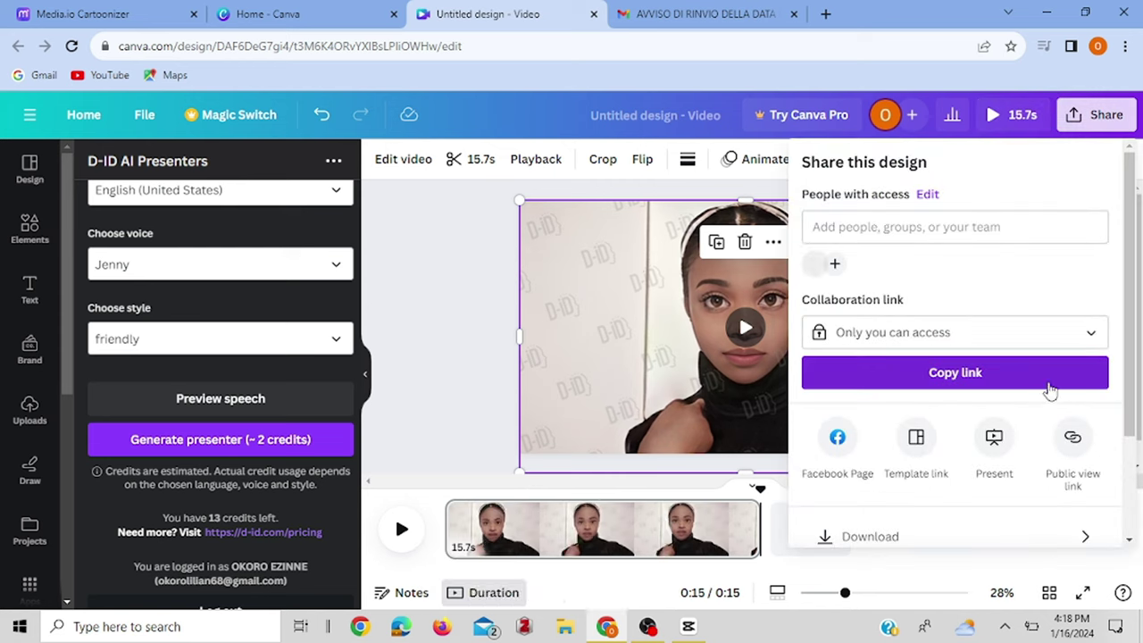
pyautogui.moveTo(1123, 366); pyautogui.dragTo(1128, 407)
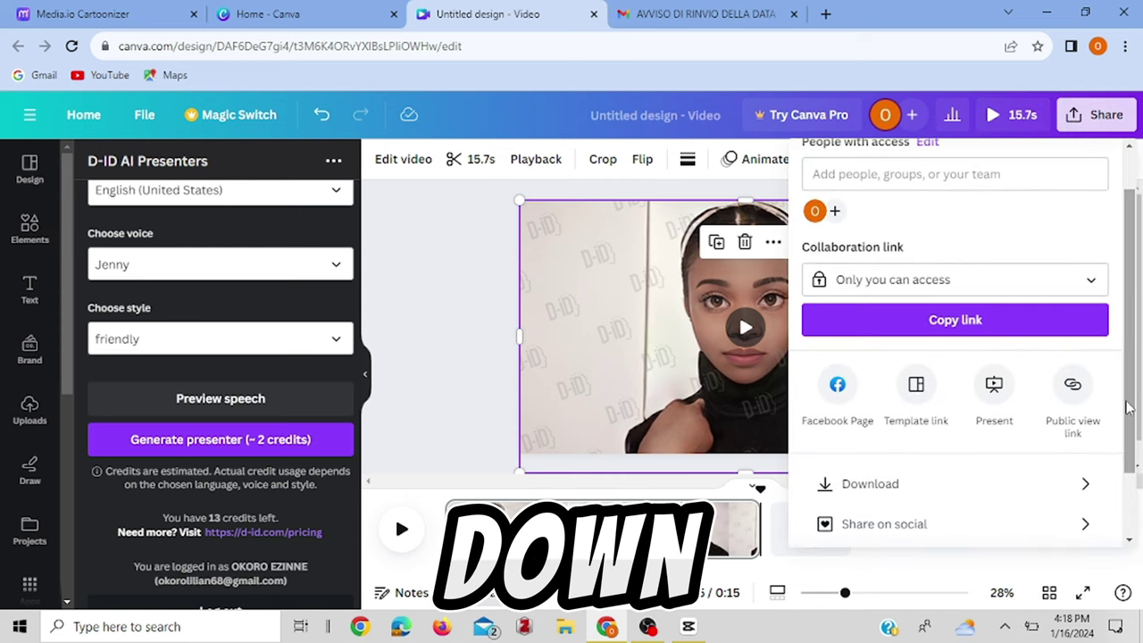
pyautogui.click(857, 483)
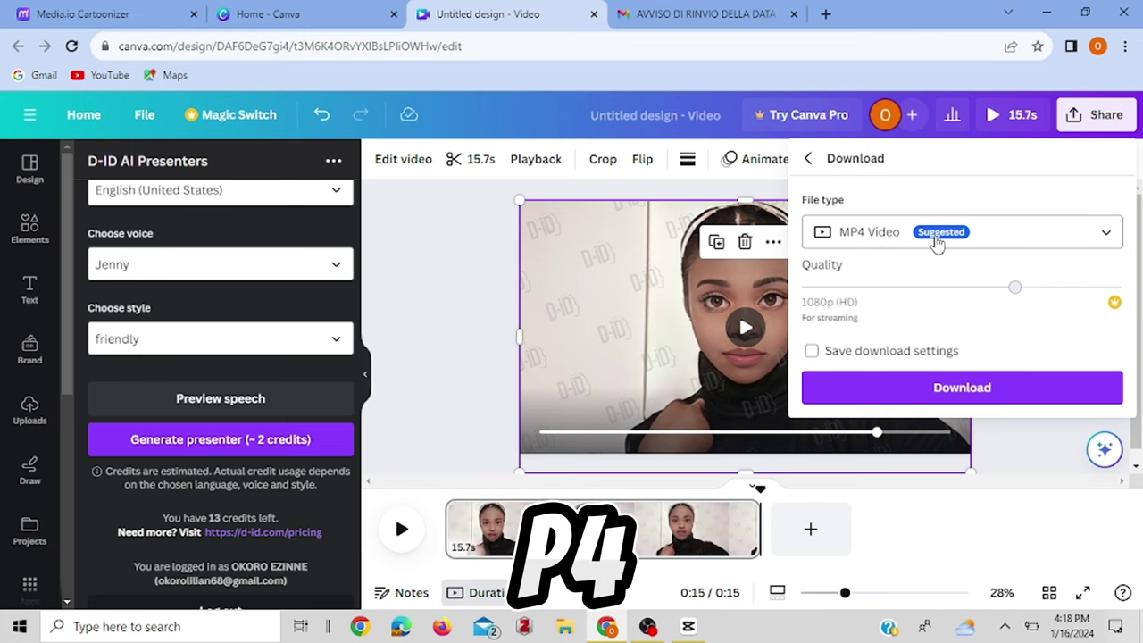
pyautogui.click(896, 390)
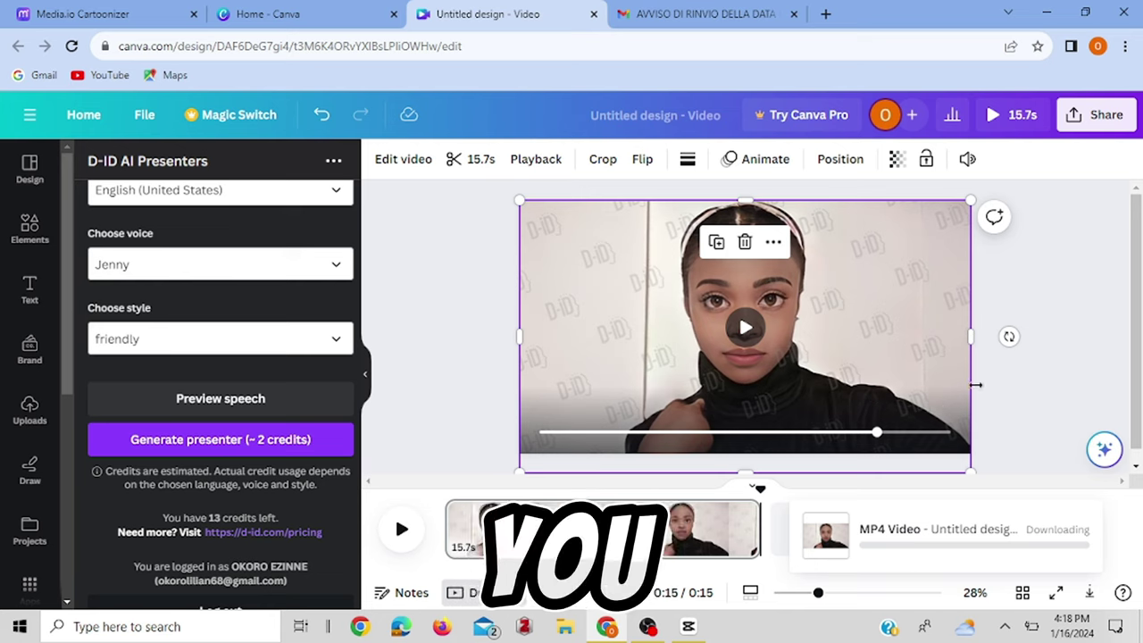